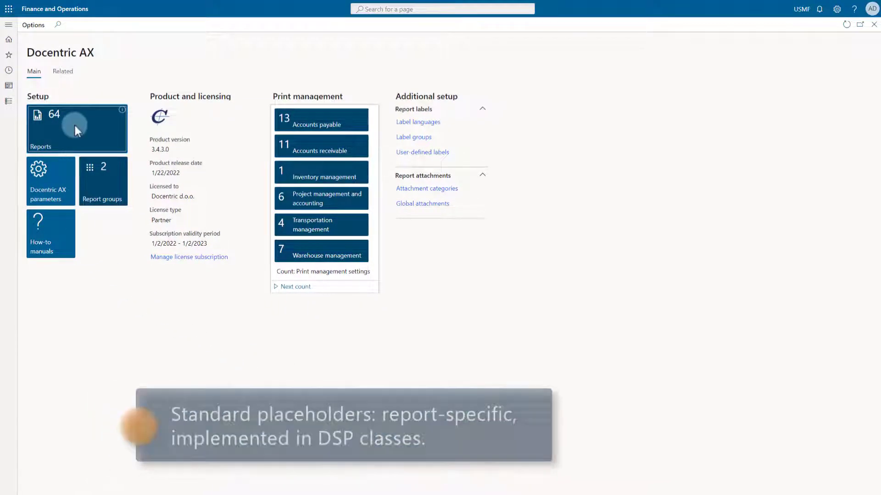
Step: Filter the Docentric AX reports list by 'purch' and open PurchPurchaseOrder.Report
click(75, 126)
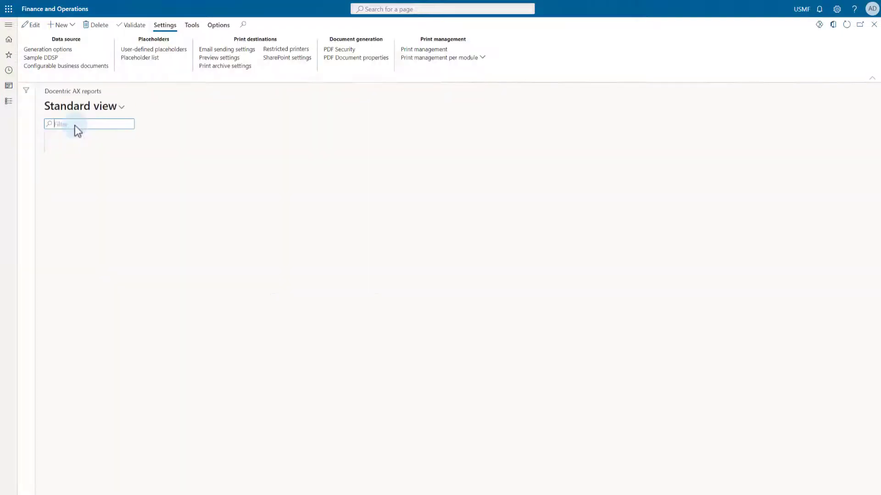
text(purch)
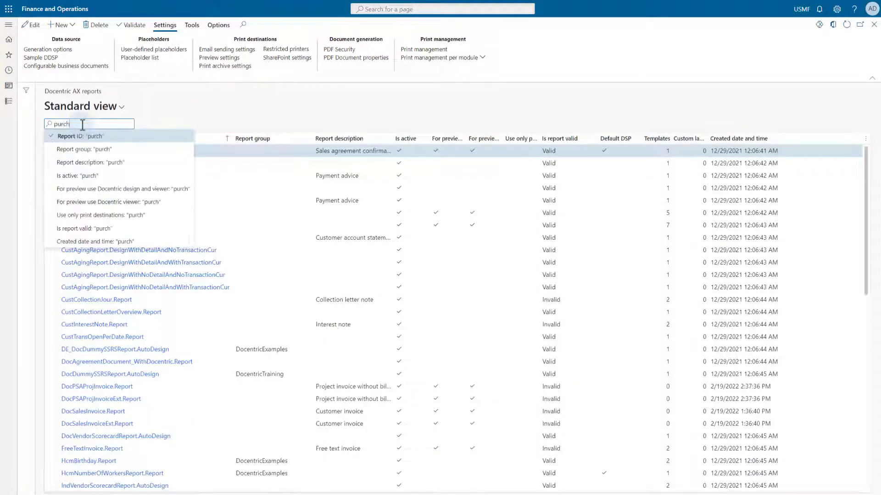
key(Return)
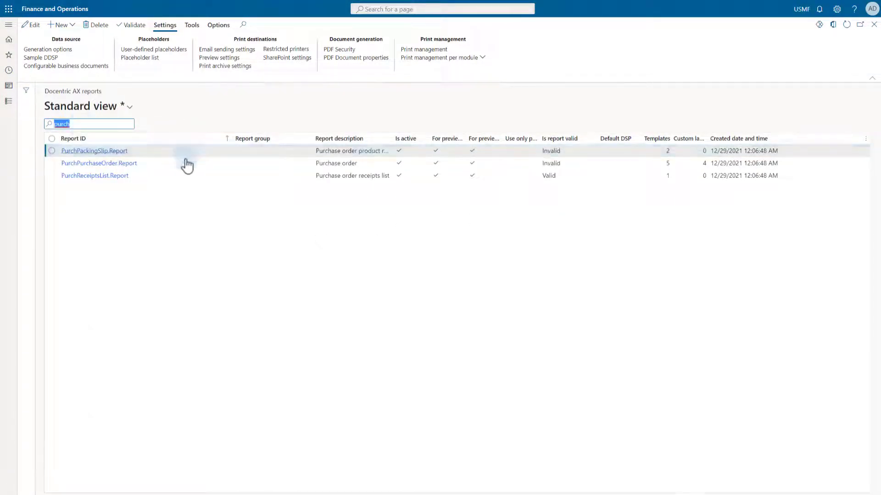
click(111, 166)
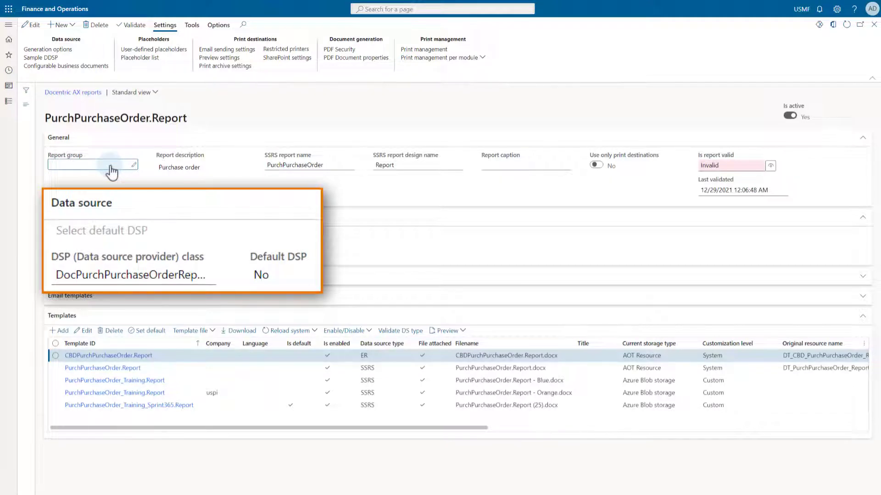
Step: Switch PurchPurchaseOrder.Report to the default DSP class, save it, and list its placeholders
click(140, 58)
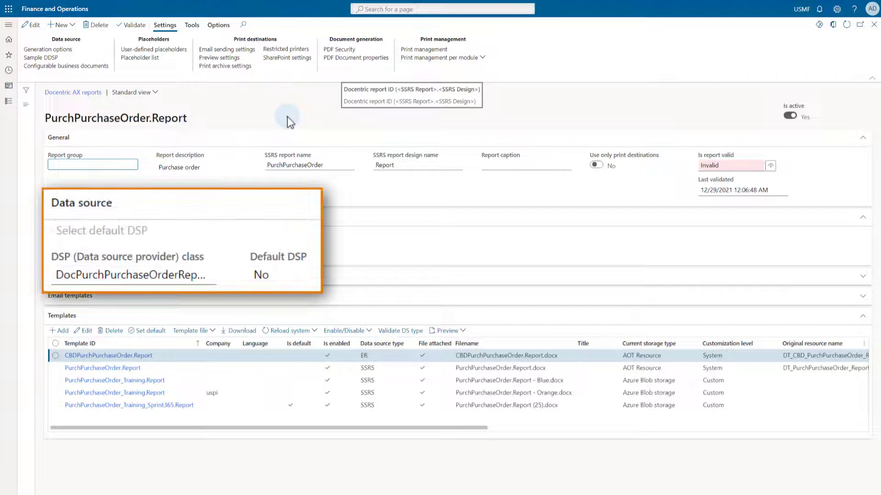
click(31, 25)
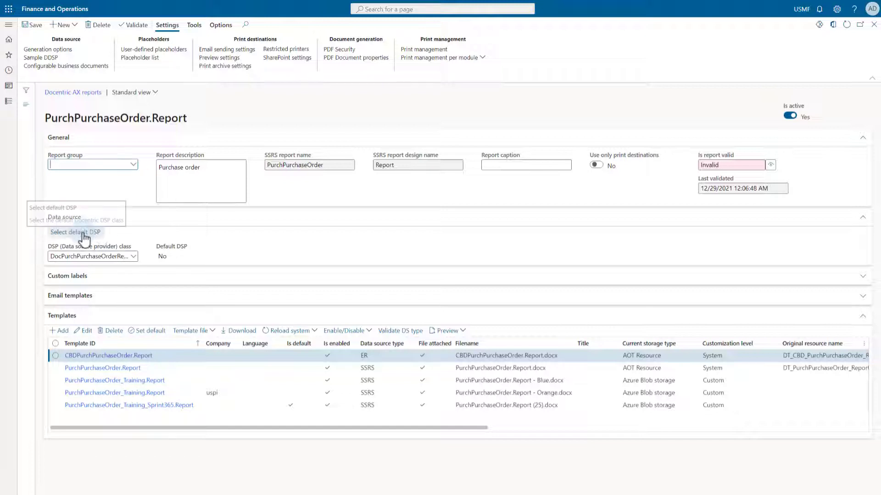
click(84, 234)
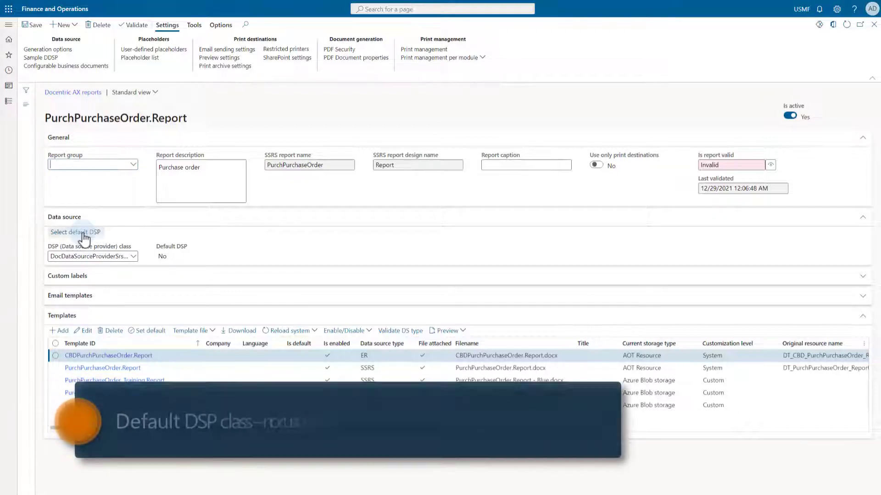
click(31, 26)
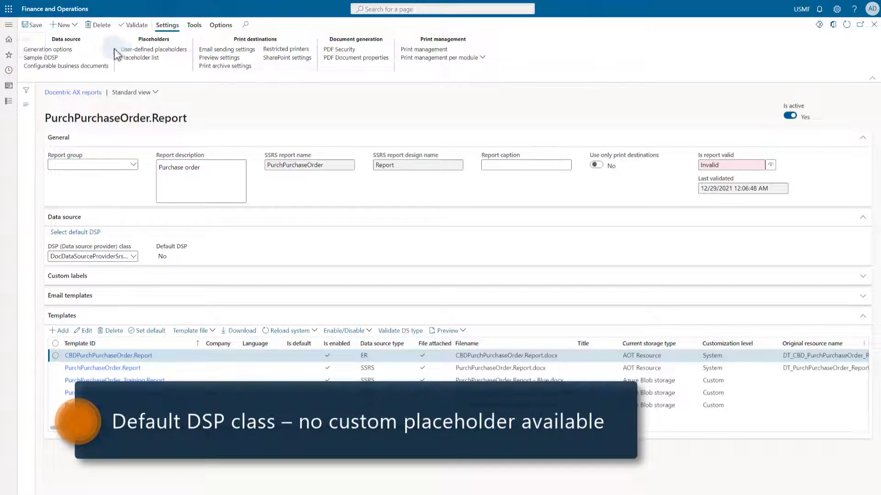
click(139, 57)
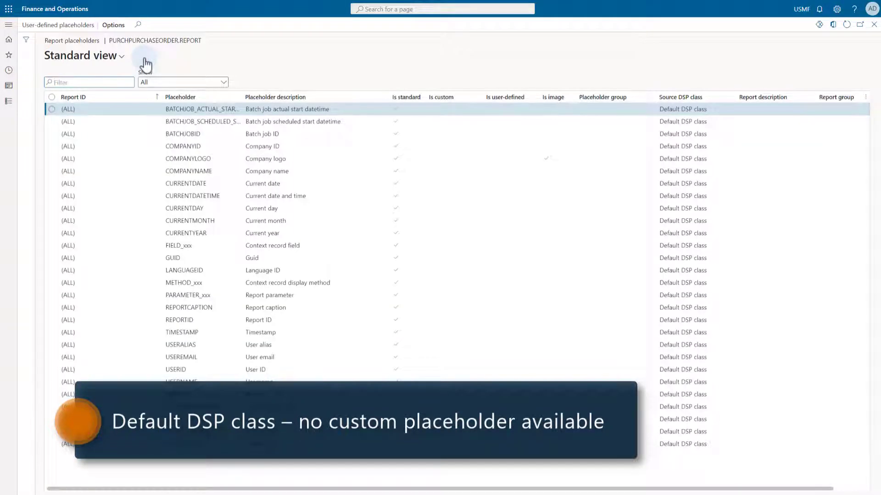
Step: Show only Custom placeholders, confirming none exist under the default DSP class
click(223, 82)
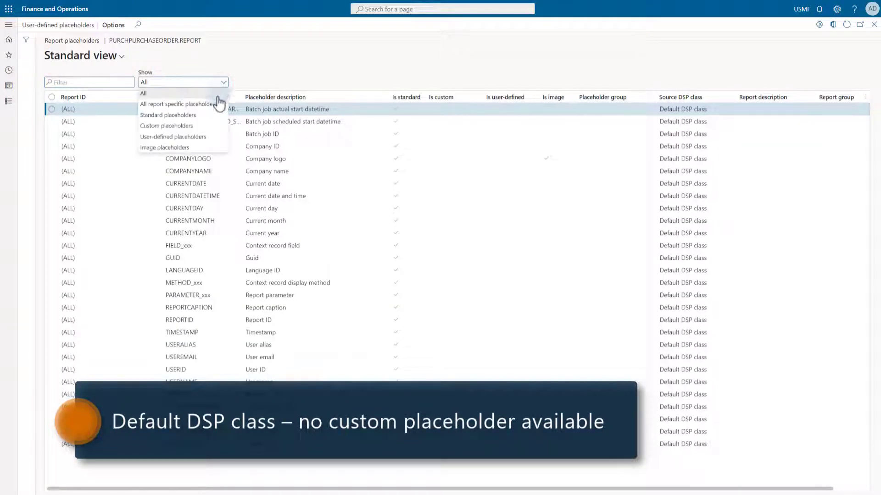
click(187, 120)
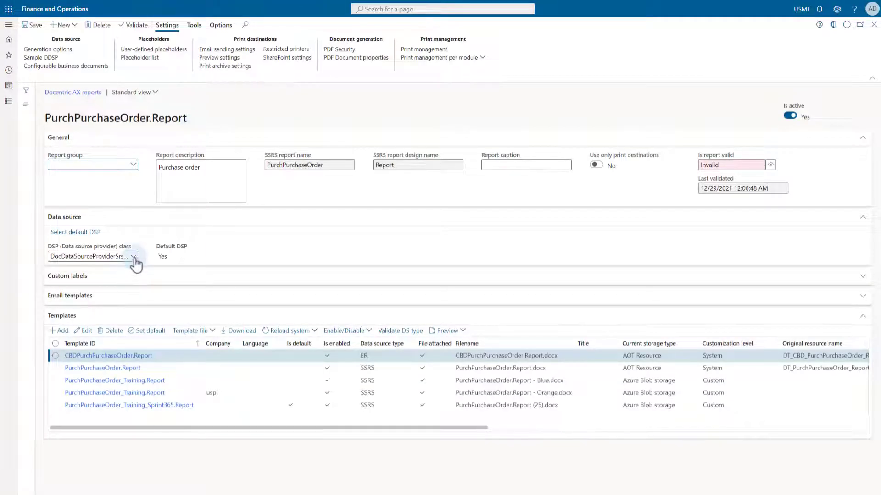
Step: Set the report's DSP class back to DocPurchPurchaseOrderReportDSP and save it
click(133, 257)
scroll(168, 300, down, 2)
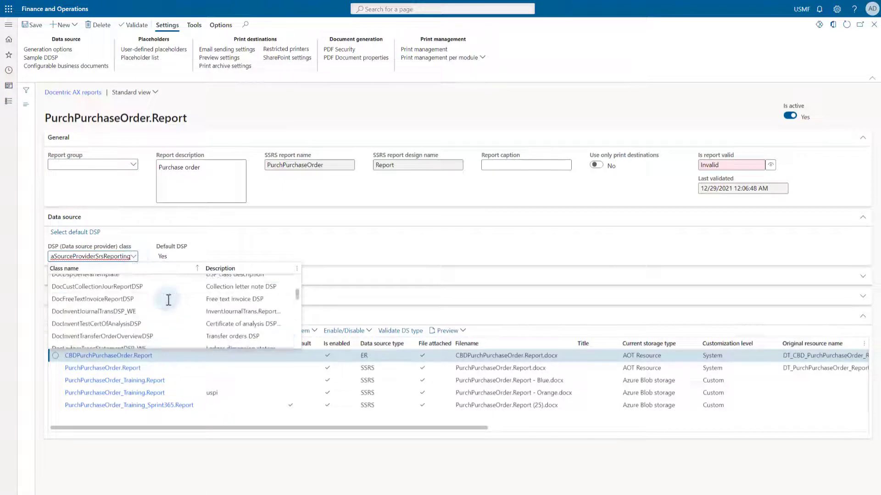
scroll(168, 300, down, 5)
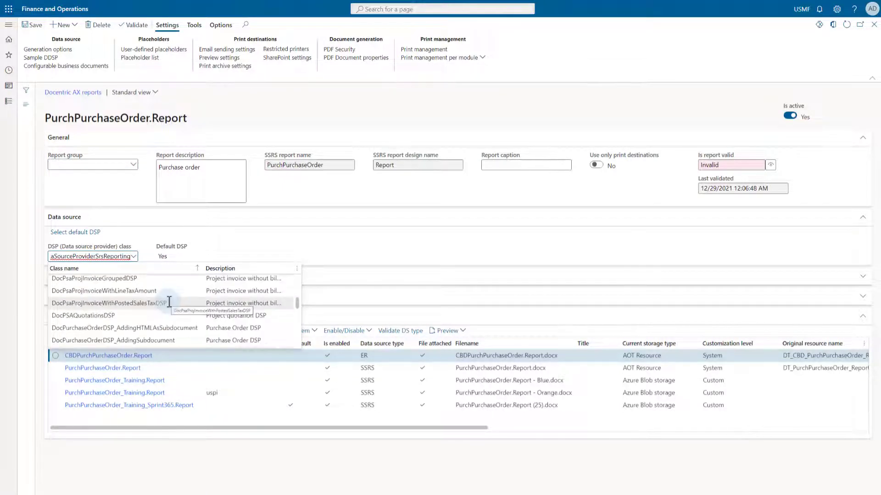
scroll(169, 302, down, 2)
click(123, 312)
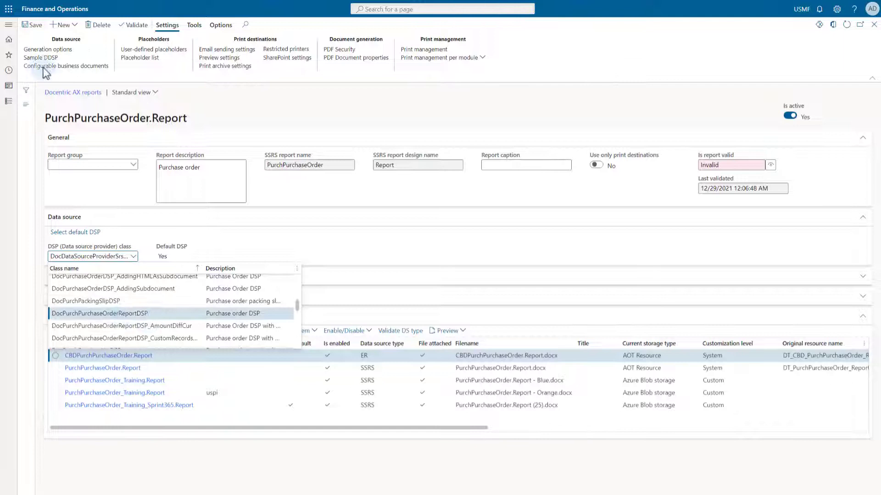
click(35, 26)
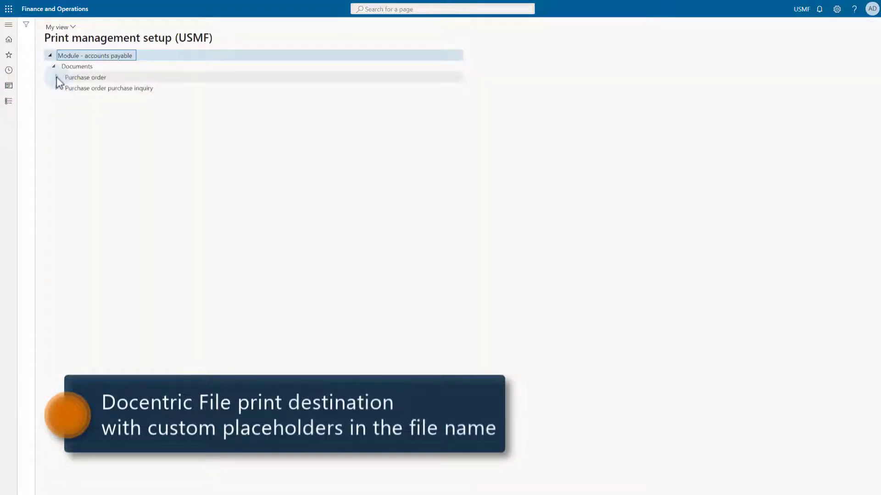
Step: Open the File print destination settings for the Purchase order Original <Default> setting
click(57, 77)
click(97, 88)
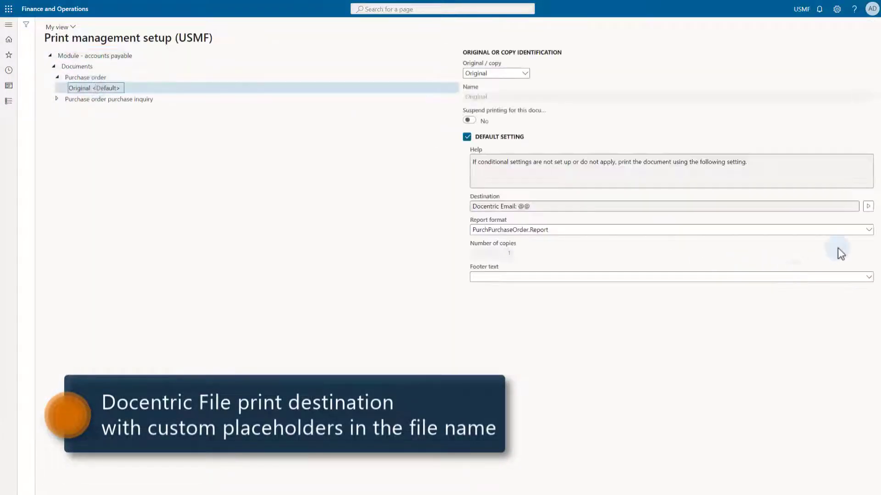
click(867, 206)
click(840, 234)
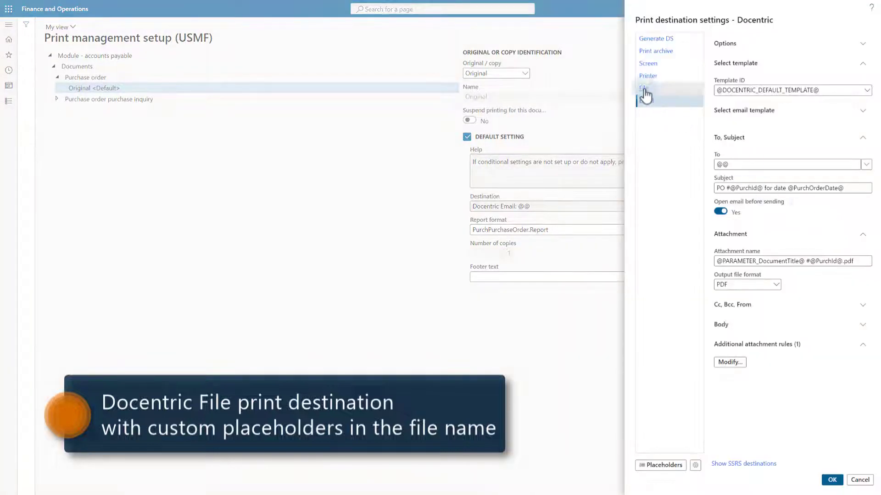
click(644, 90)
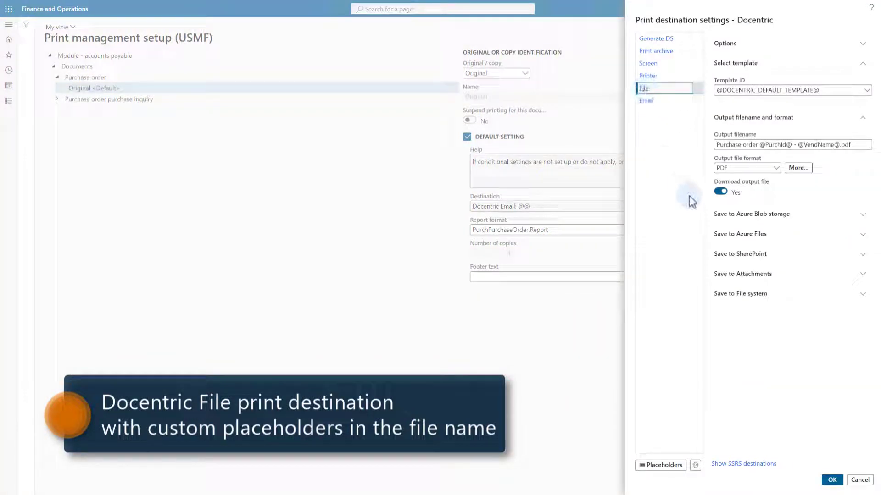
click(671, 421)
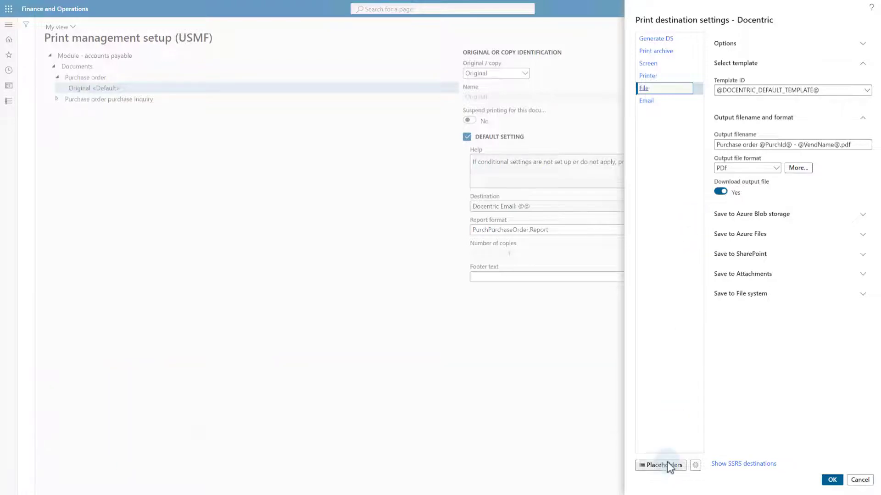
Step: Select the PurchId and VendName user-defined placeholders and copy the combined placeholder text
click(653, 464)
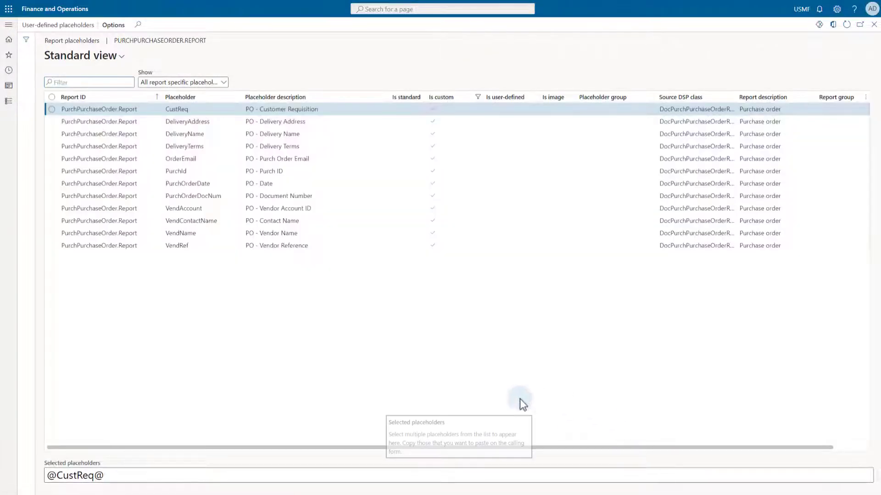
click(53, 173)
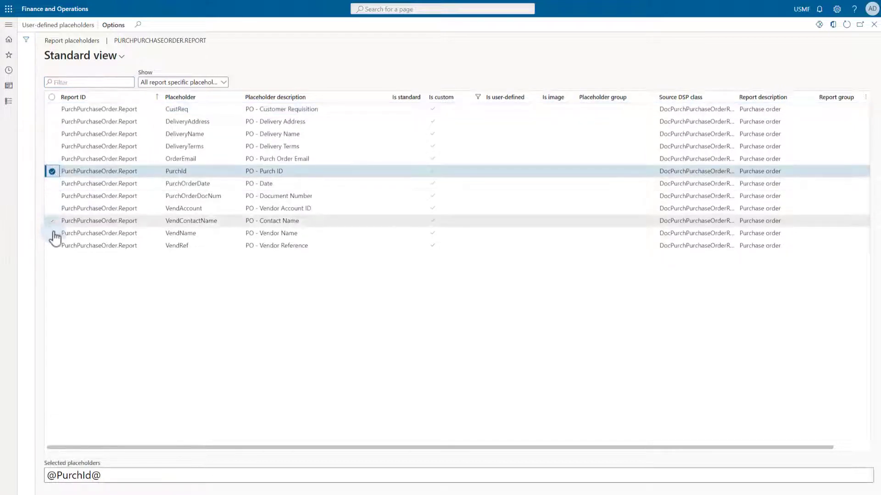
click(53, 237)
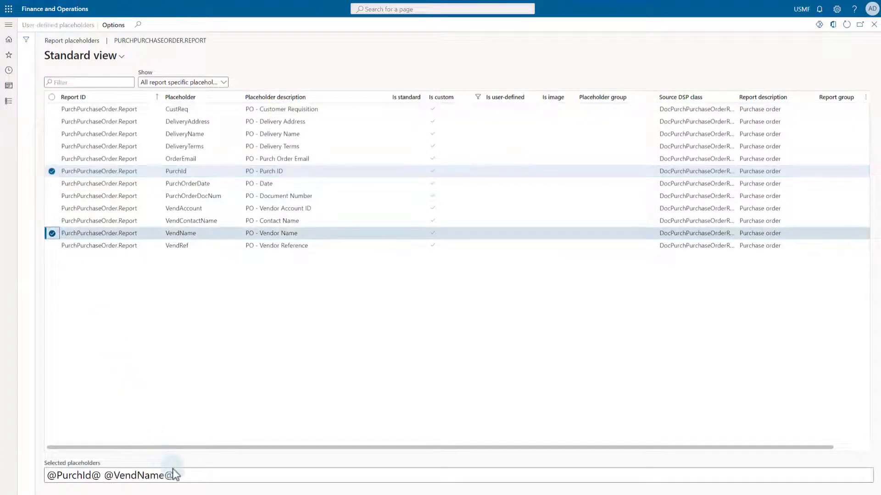
drag(173, 475, 43, 482)
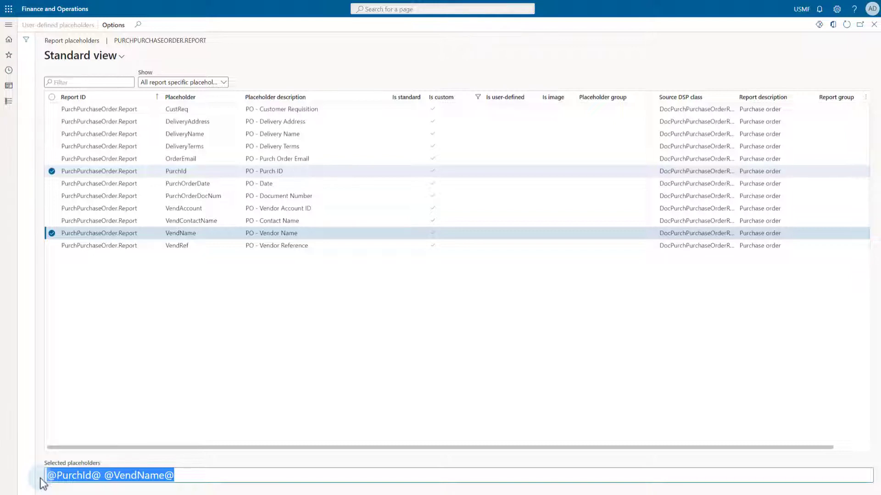
key(Escape)
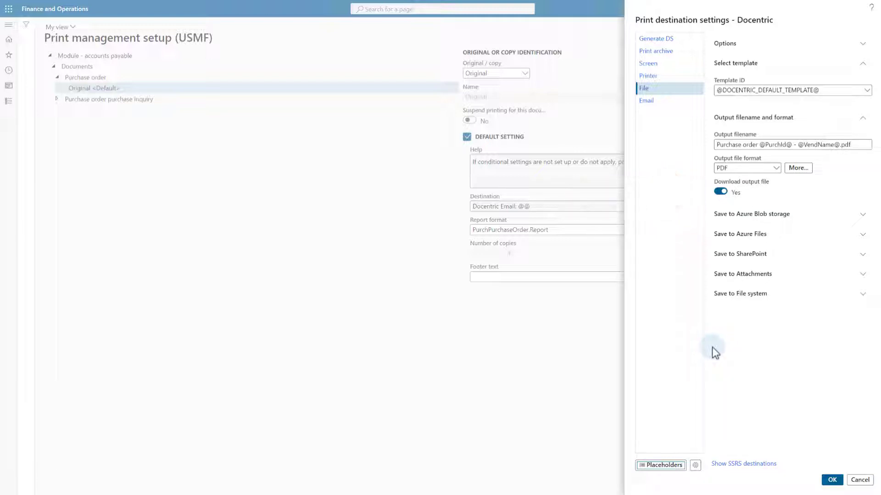
Step: Confirm the Docentric file destination and close Print management setup
click(832, 479)
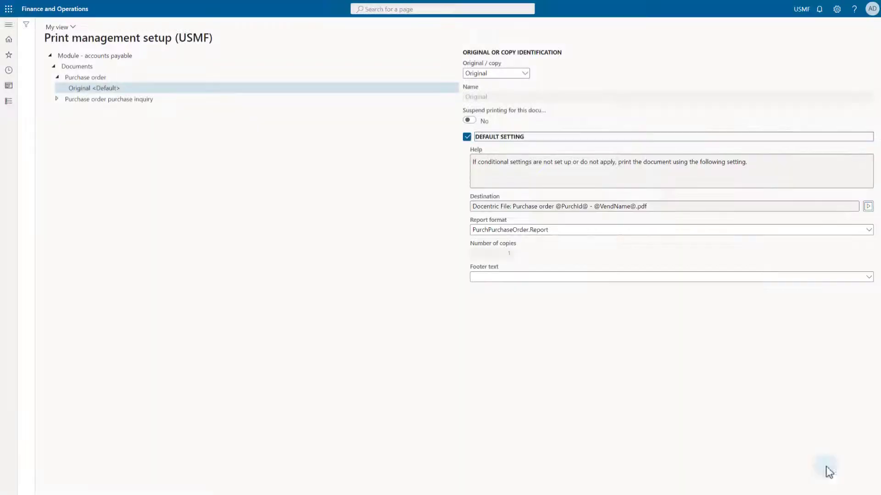
click(87, 78)
key(Escape)
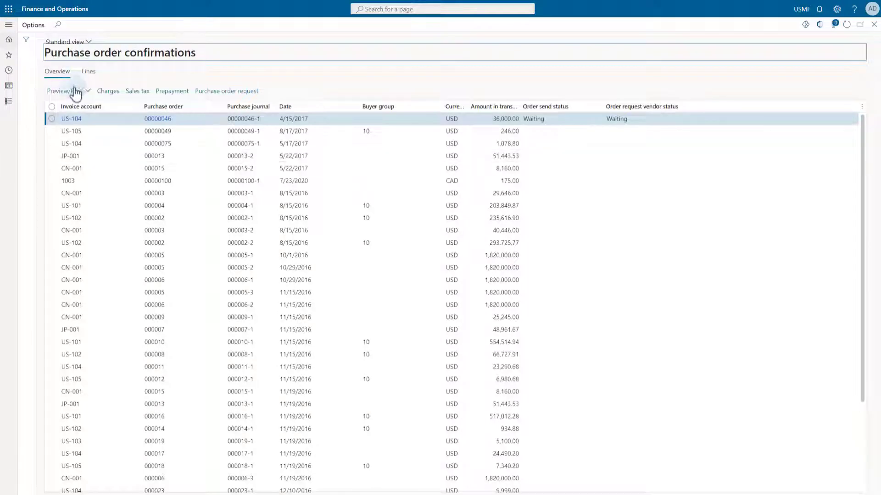
Step: Print the purchase order using print management and show the downloaded PDF in its folder
click(75, 92)
click(86, 149)
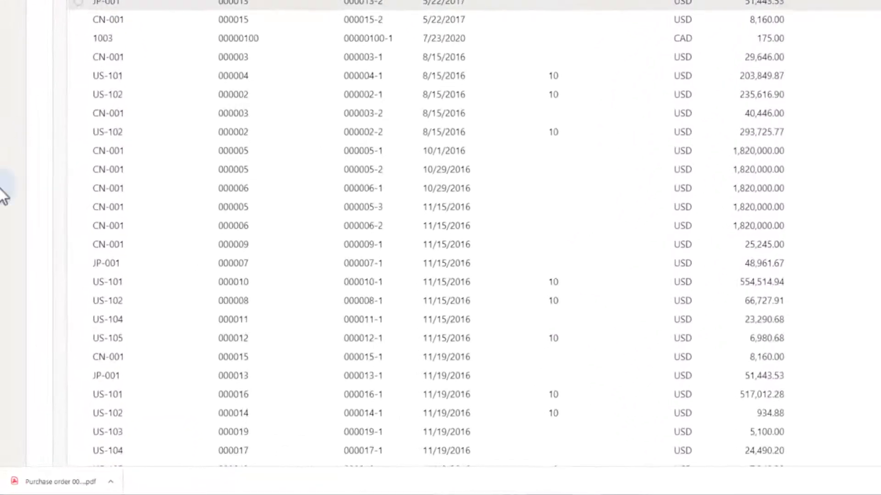
click(111, 482)
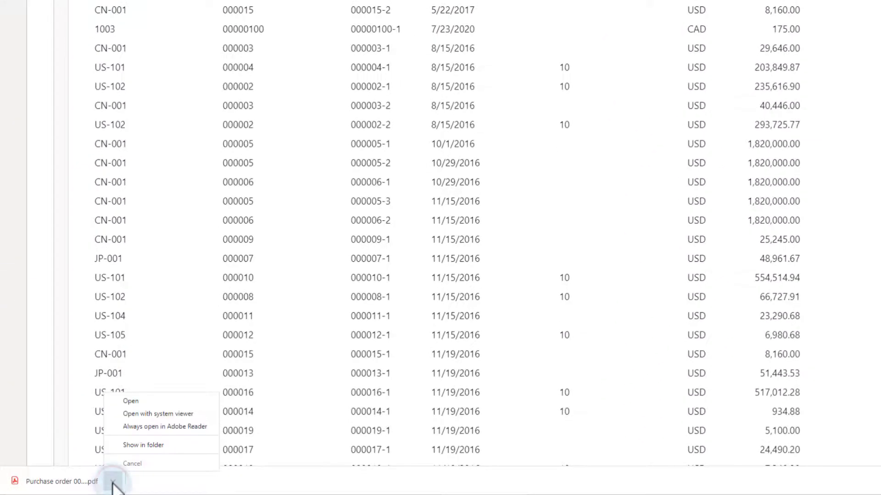
click(133, 445)
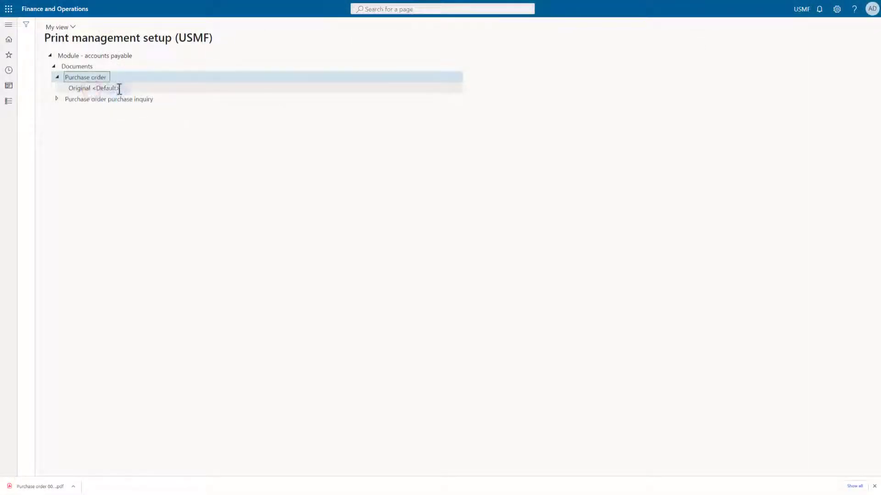
Step: Open the Email destination for Original <Default> and expand its Body editor
click(117, 88)
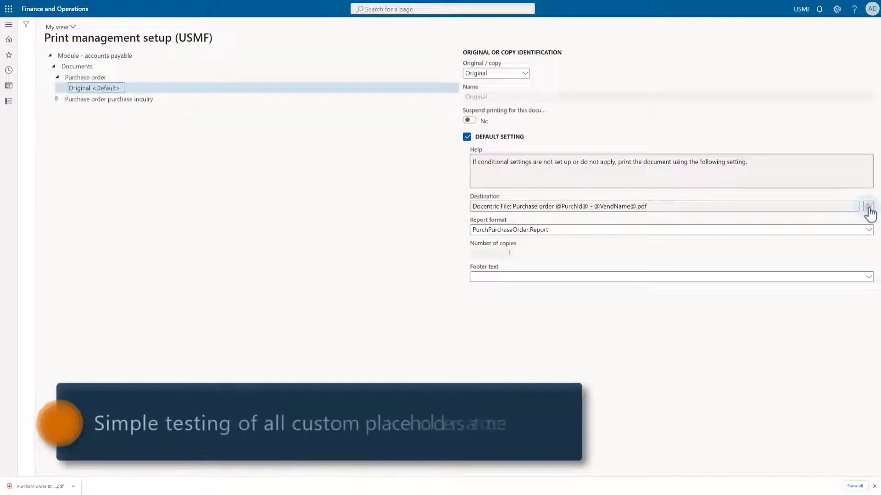
click(868, 207)
click(853, 231)
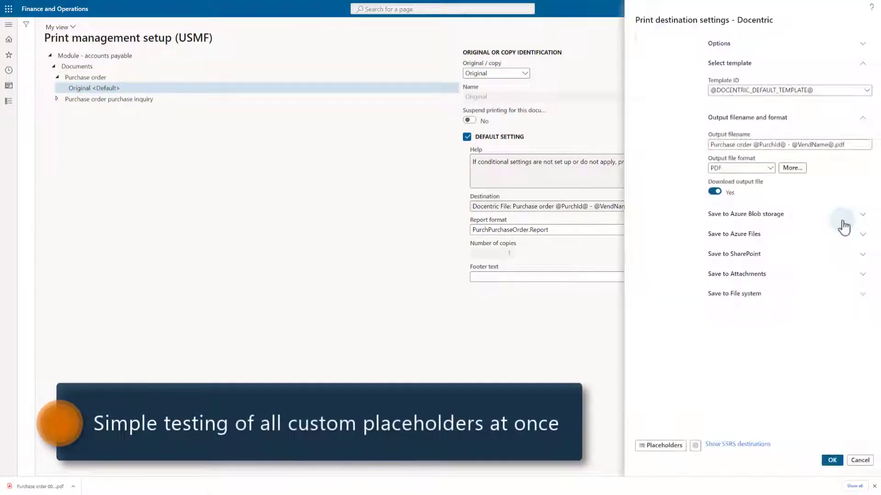
click(646, 101)
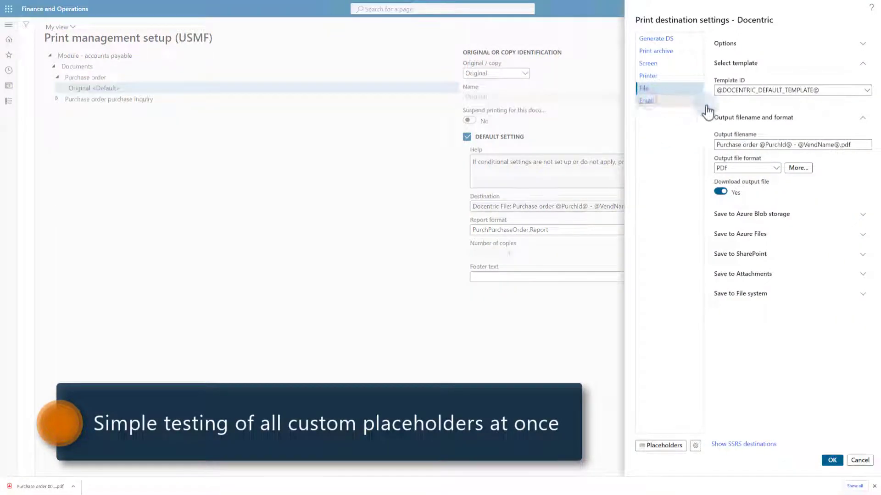
click(720, 326)
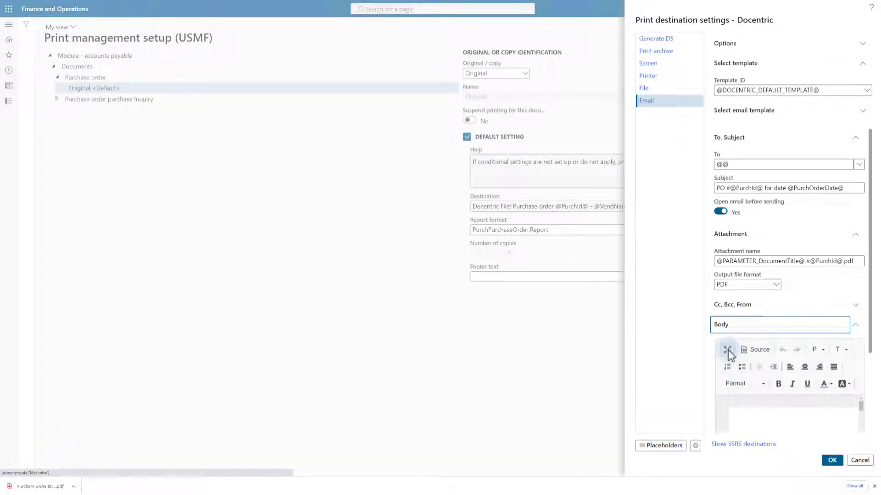
Step: Maximize the email body to review its purchase order placeholder table, then close it
click(727, 350)
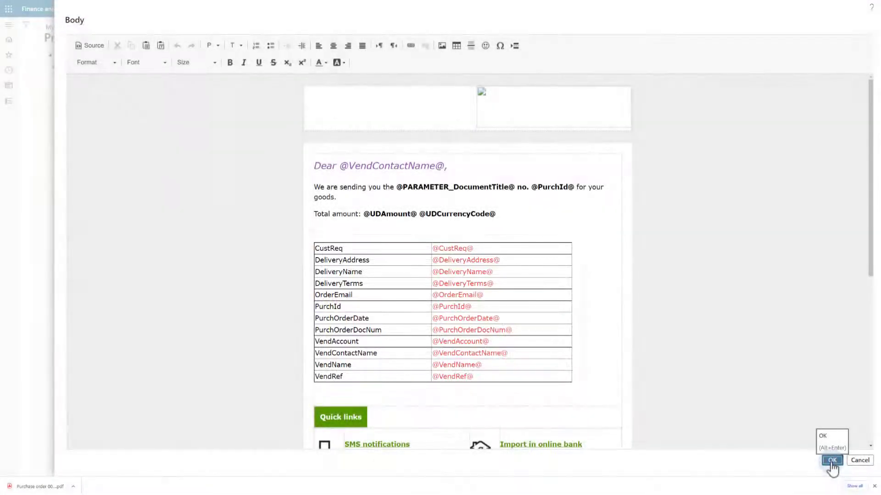
click(831, 460)
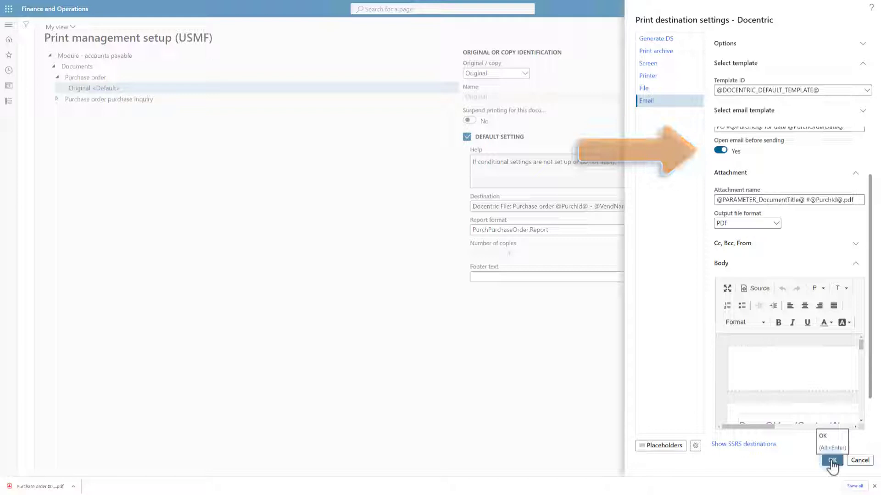
Step: Confirm the Email destination, print purchase order 00000046 via print management, and open the downloaded .eml
click(831, 461)
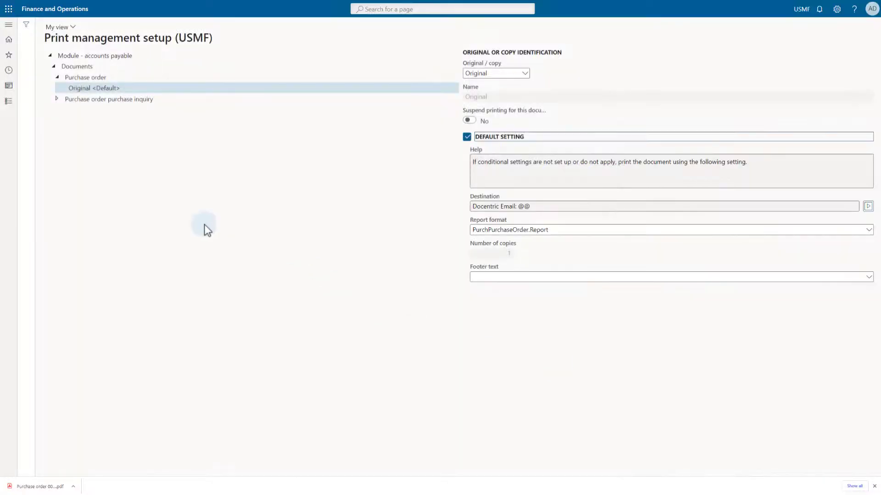
click(97, 78)
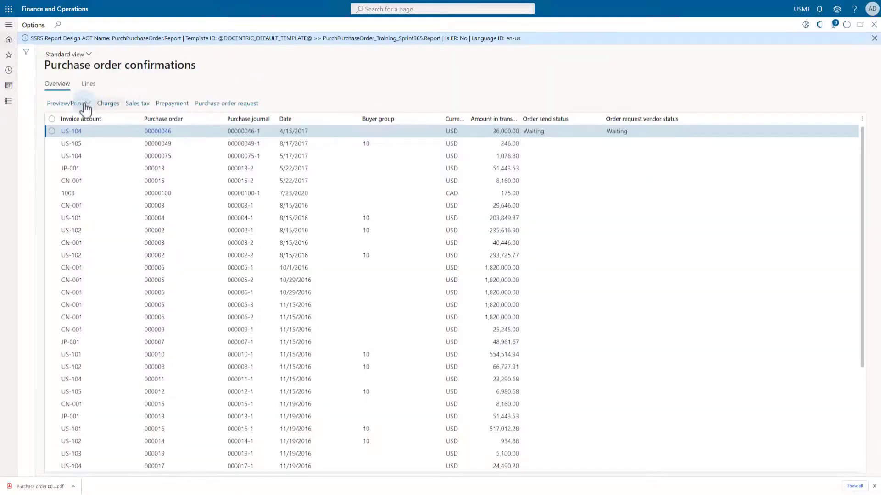
click(65, 103)
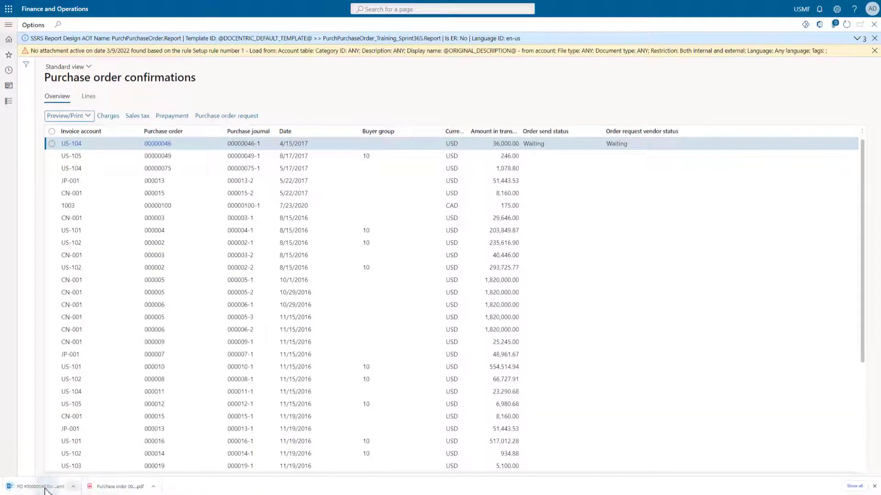
click(45, 487)
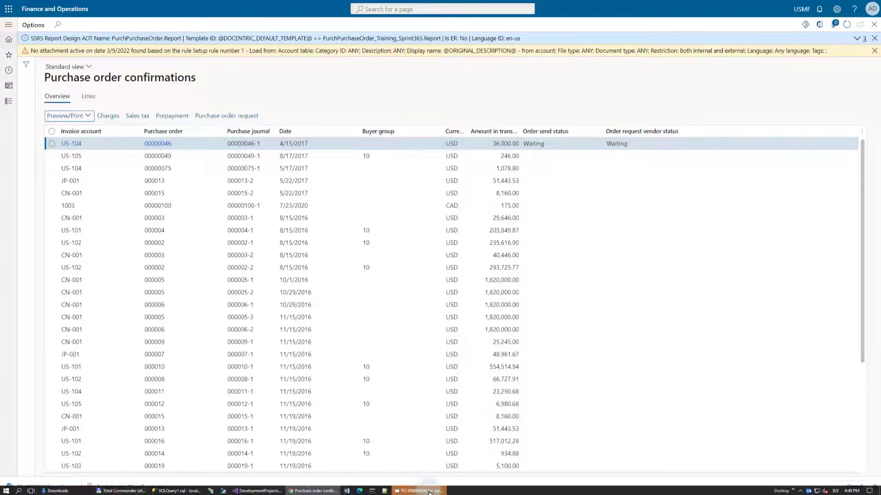